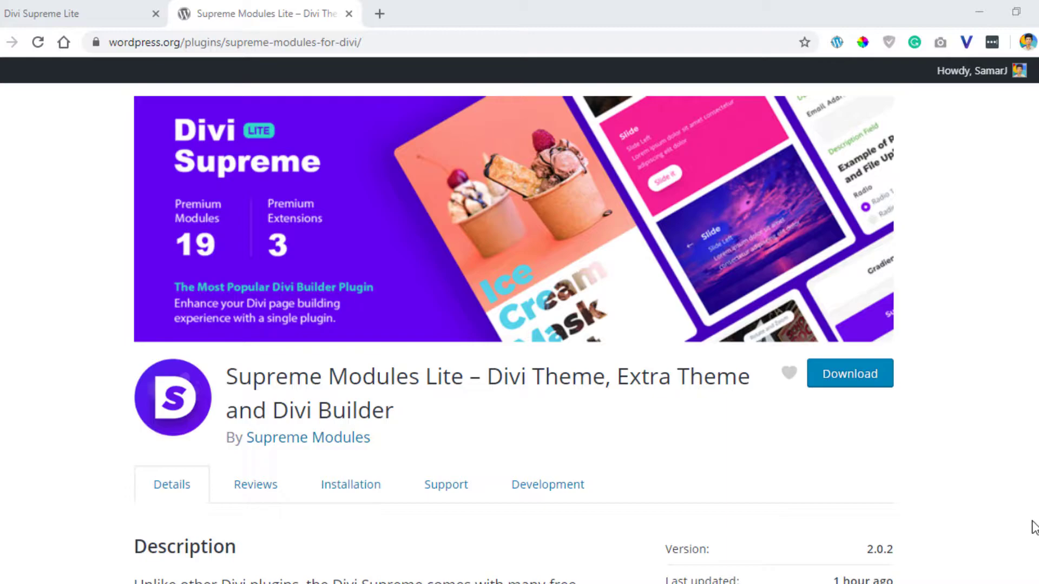
Step: Switch to the Divi Supreme Lite tab showing the Before After Image Slider demo
{"action": "left_click", "coordinate": [47, 8]}
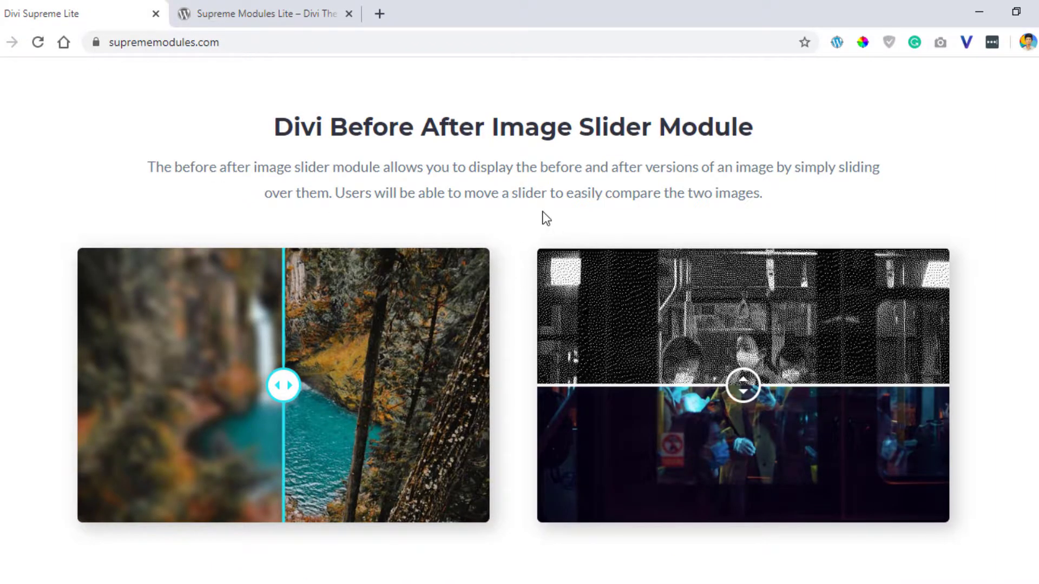
Step: Drag the left demo's divider sideways and the right demo's divider upward to compare images
{"action": "left_click_drag", "start_coordinate": [295, 383], "coordinate": [316, 377]}
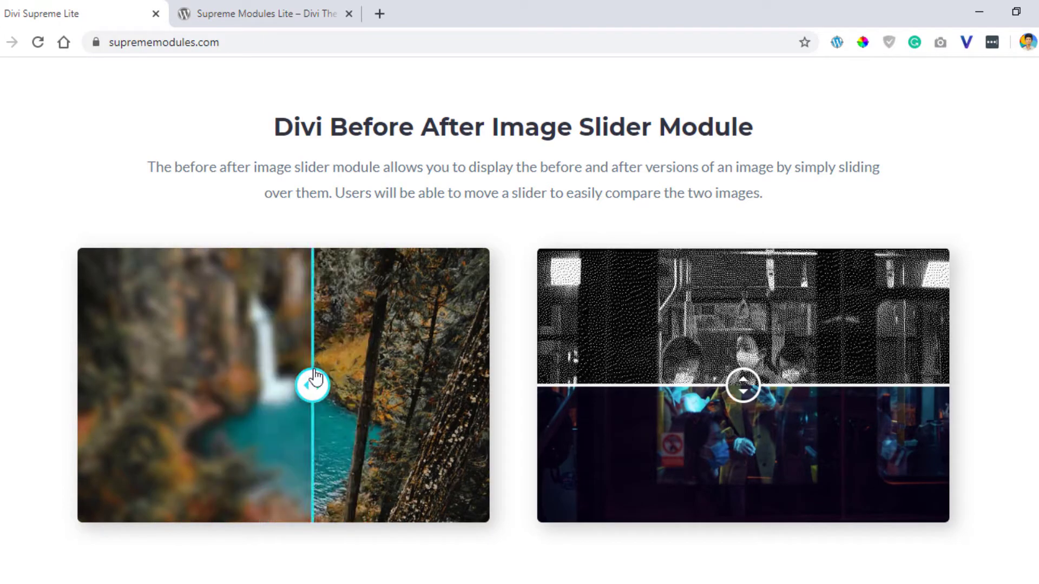
{"action": "left_click_drag", "start_coordinate": [743, 385], "coordinate": [742, 356]}
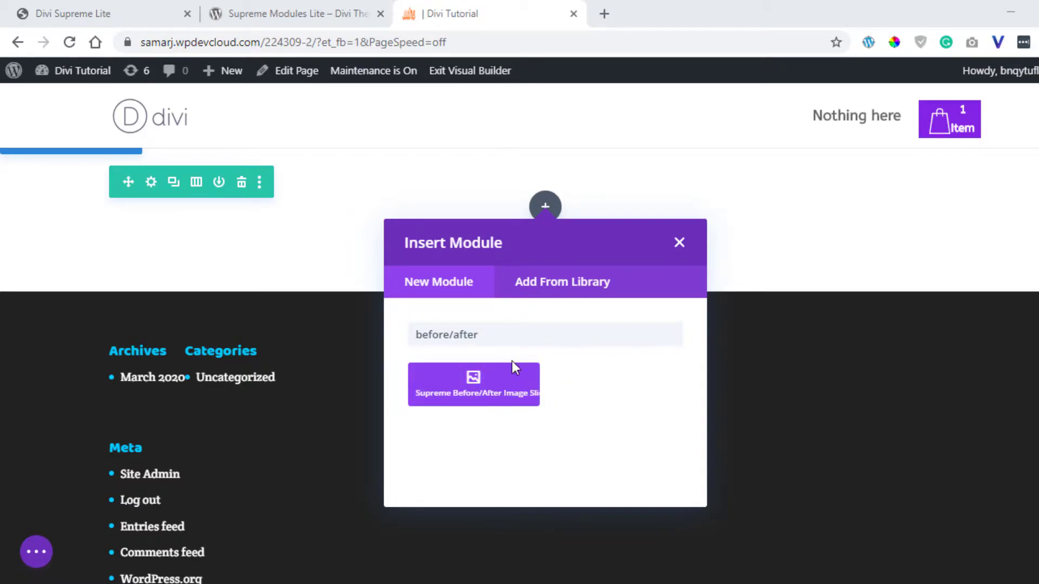
Step: Add the Supreme Before/After Image Slider module and review its image fields
{"action": "left_click", "coordinate": [513, 376]}
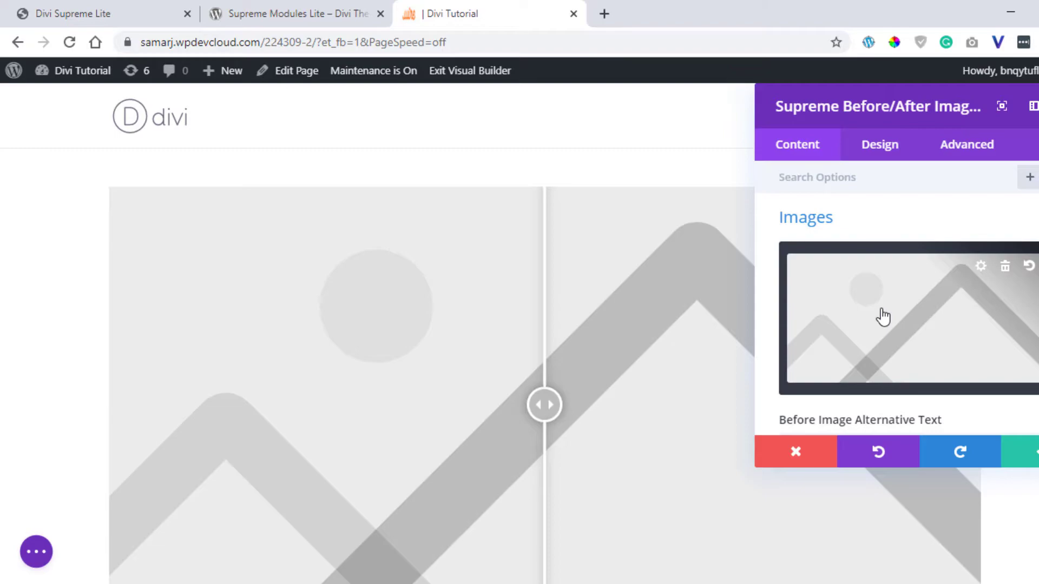
{"action": "scroll", "coordinate": [888, 314], "scroll_direction": "down", "scroll_amount": 3}
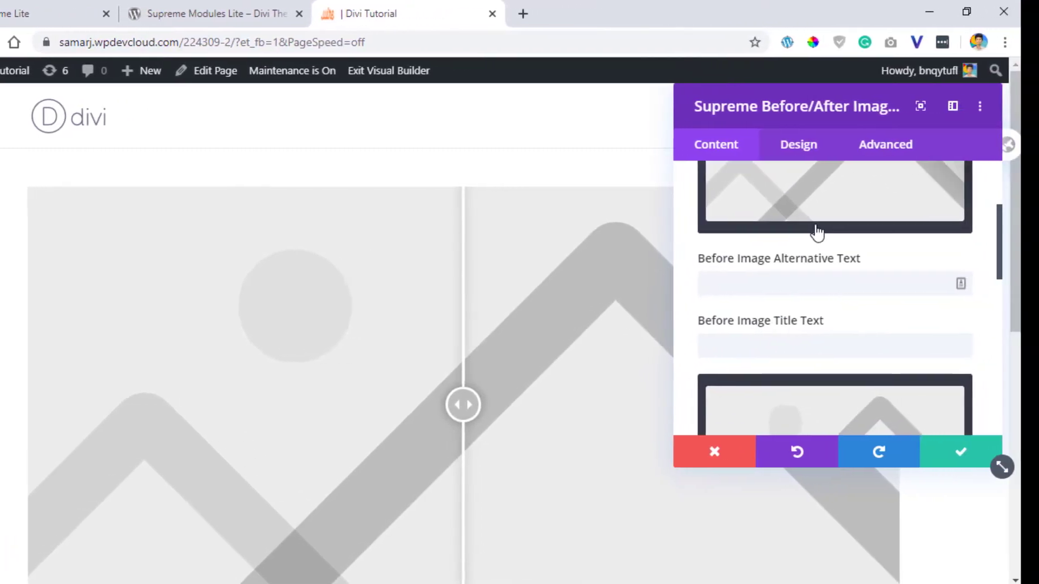
{"action": "scroll", "coordinate": [817, 233], "scroll_direction": "down", "scroll_amount": 2}
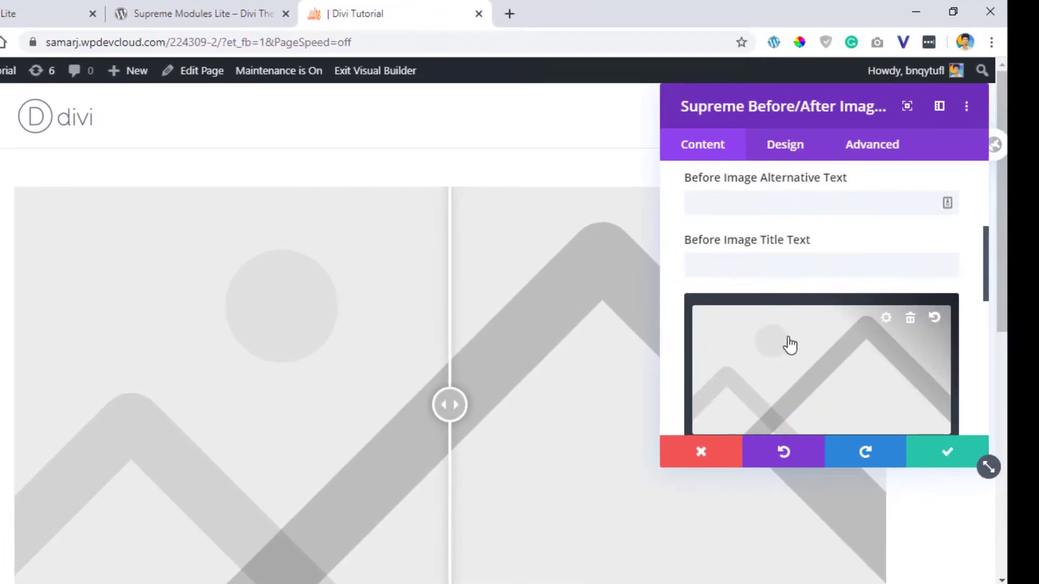
{"action": "scroll", "coordinate": [790, 360], "scroll_direction": "up", "scroll_amount": 5}
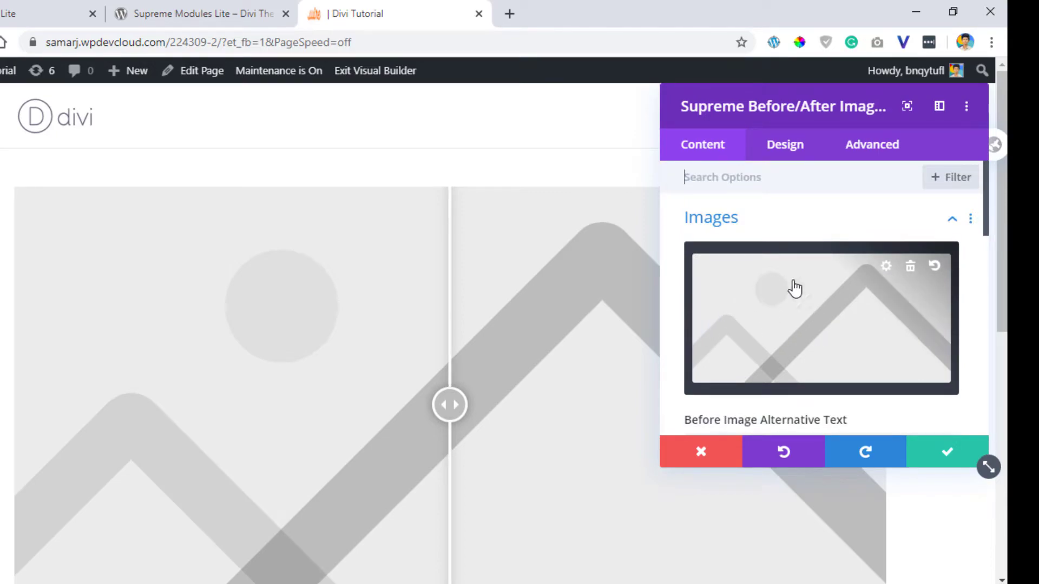
{"action": "scroll", "coordinate": [802, 301], "scroll_direction": "down", "scroll_amount": 5}
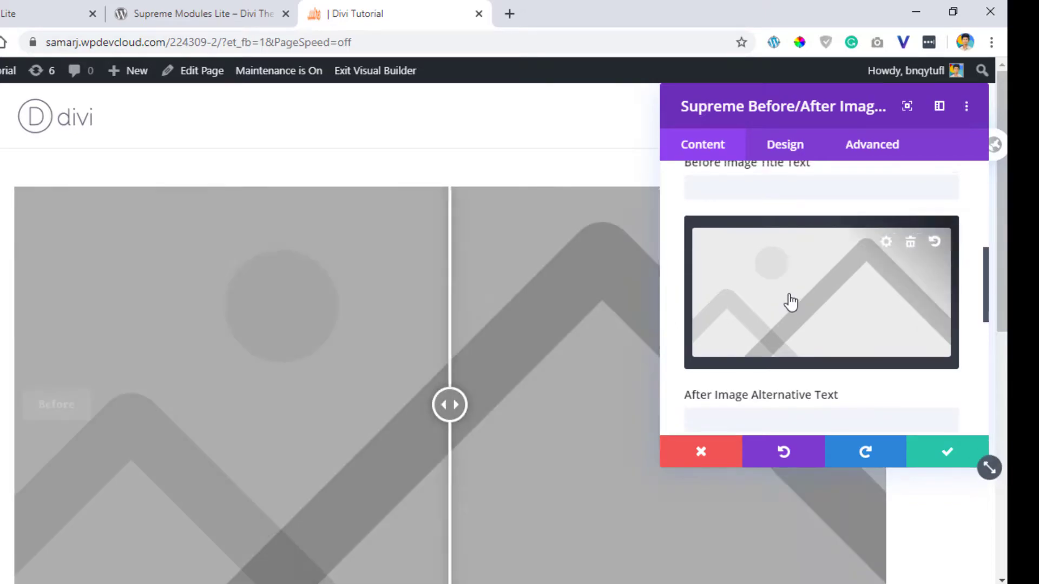
{"action": "scroll", "coordinate": [784, 299], "scroll_direction": "up", "scroll_amount": 5}
Step: Set the plant photo from the Media Library as the before image
{"action": "left_click", "coordinate": [787, 297]}
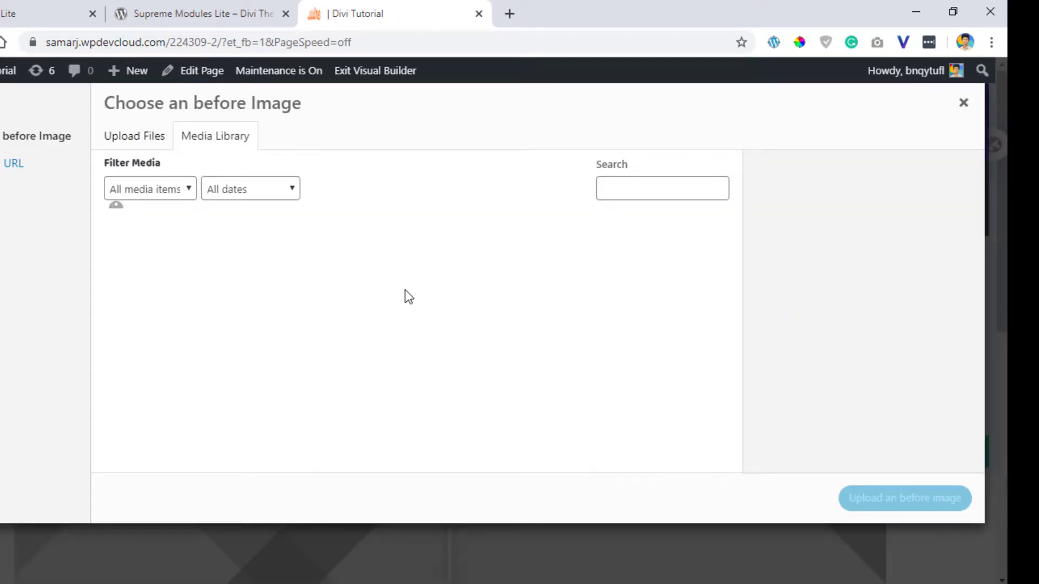
{"action": "scroll", "coordinate": [405, 296], "scroll_direction": "down", "scroll_amount": 10}
{"action": "scroll", "coordinate": [404, 297], "scroll_direction": "down", "scroll_amount": 3}
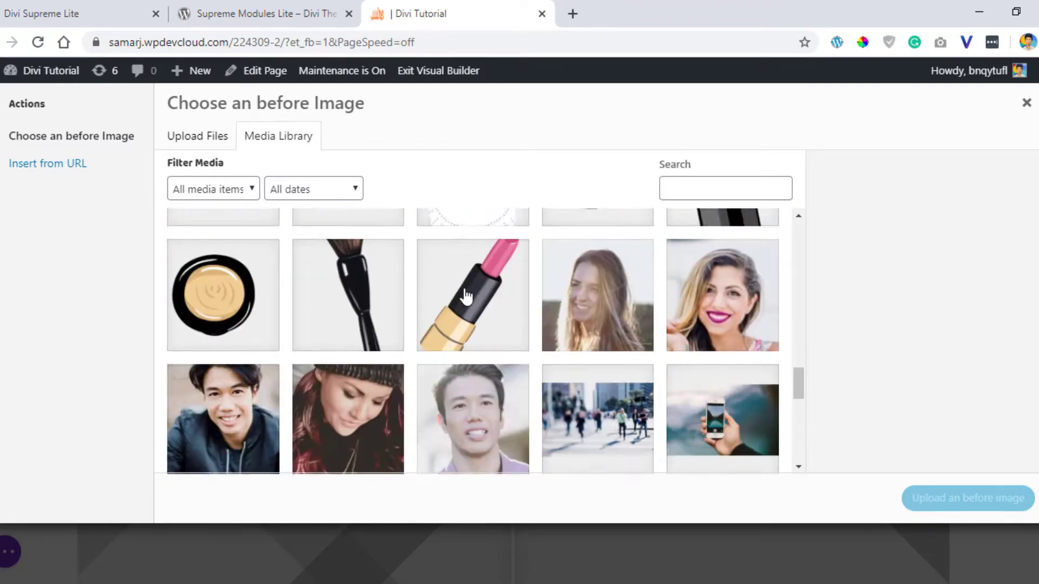
{"action": "scroll", "coordinate": [467, 296], "scroll_direction": "down", "scroll_amount": 4}
{"action": "left_click", "coordinate": [252, 305]}
{"action": "left_click", "coordinate": [960, 498]}
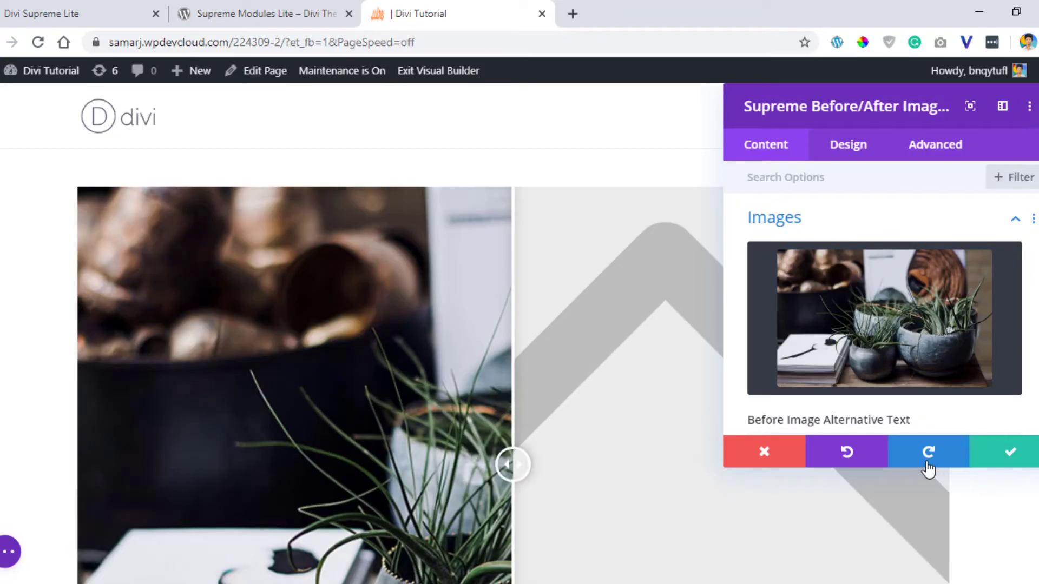
Step: Set the headphones photo from the Media Library as the after image
{"action": "scroll", "coordinate": [893, 297], "scroll_direction": "down", "scroll_amount": 5}
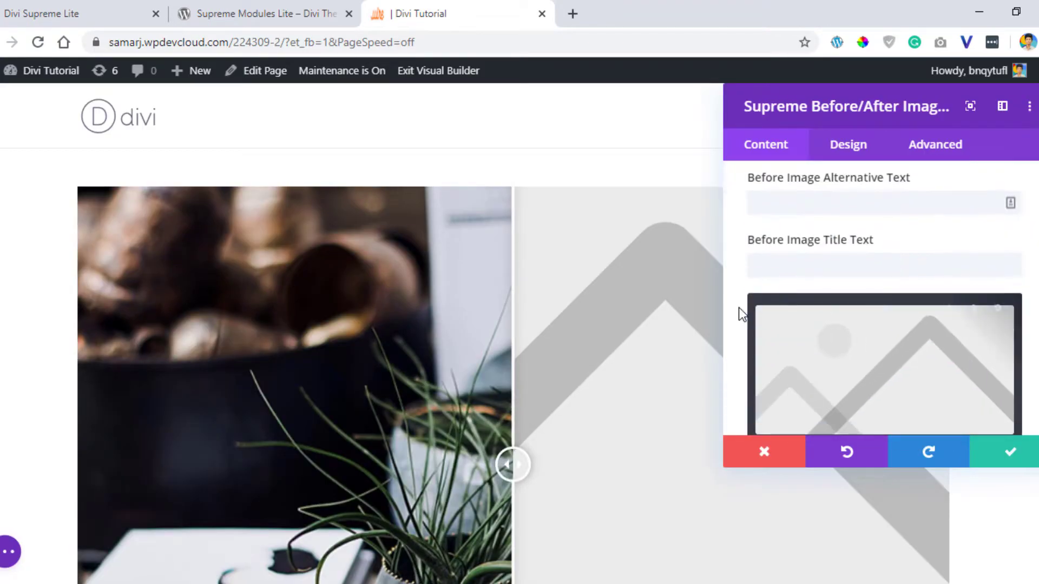
{"action": "left_click", "coordinate": [916, 355]}
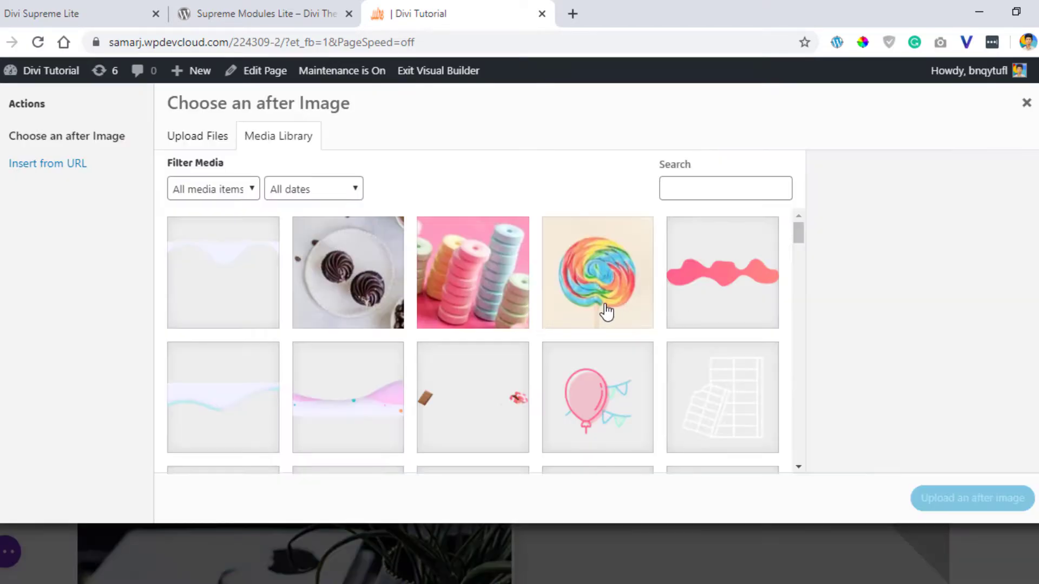
{"action": "scroll", "coordinate": [609, 310], "scroll_direction": "down", "scroll_amount": 10}
{"action": "scroll", "coordinate": [626, 311], "scroll_direction": "down", "scroll_amount": 15}
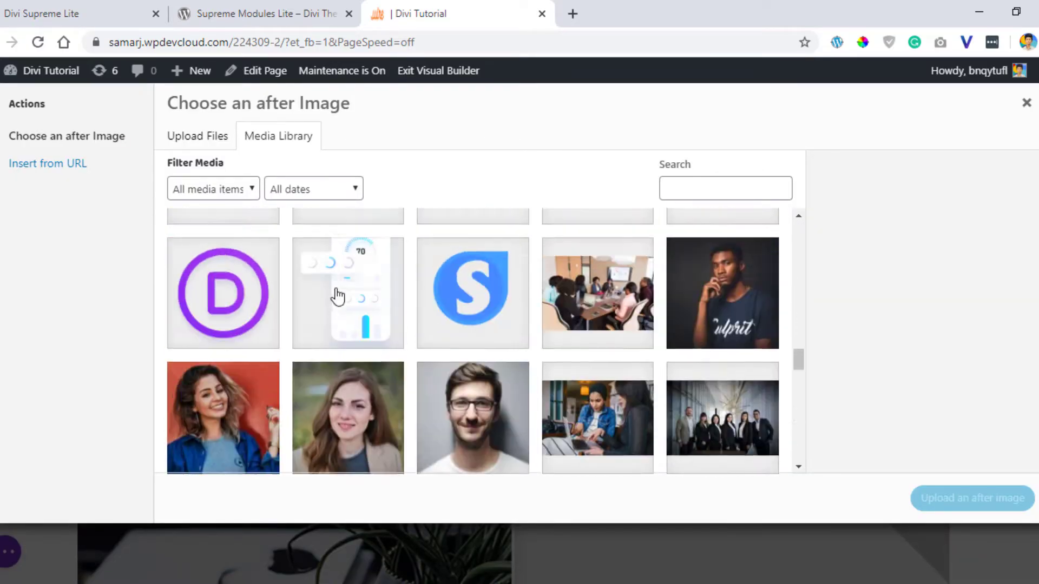
{"action": "left_click", "coordinate": [336, 295]}
{"action": "left_click", "coordinate": [951, 506]}
{"action": "scroll", "coordinate": [559, 208], "scroll_direction": "down", "scroll_amount": 2}
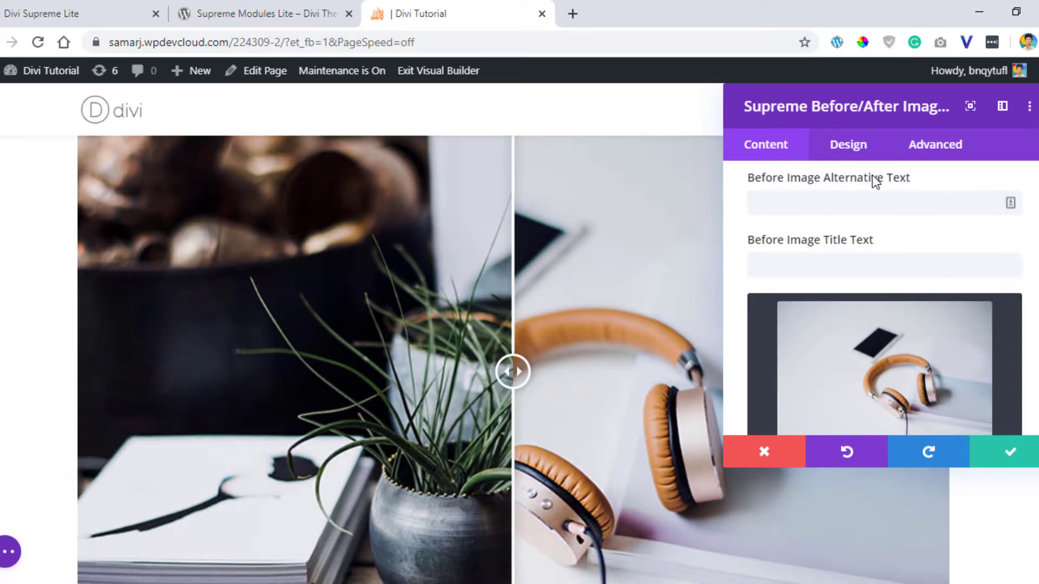
Step: Set the slider module's Sizing Width to 50% in the Design options
{"action": "scroll", "coordinate": [888, 236], "scroll_direction": "up", "scroll_amount": 5}
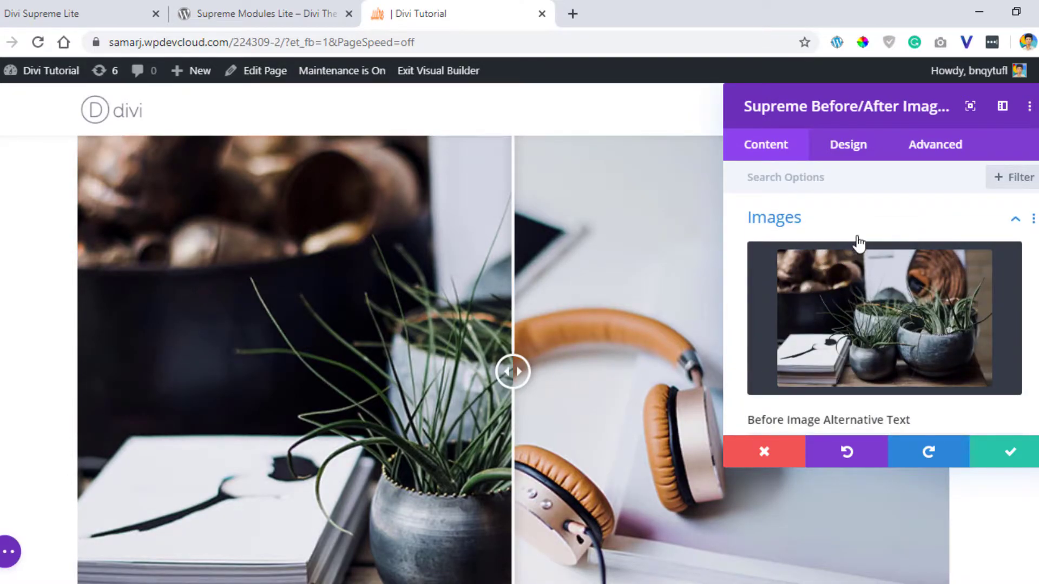
{"action": "scroll", "coordinate": [945, 247], "scroll_direction": "down", "scroll_amount": 1}
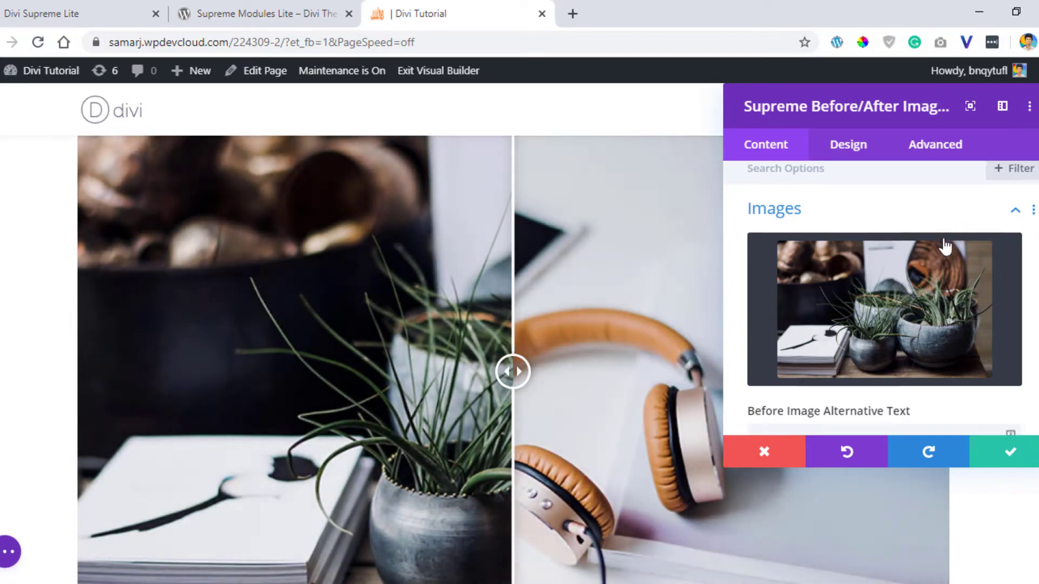
{"action": "scroll", "coordinate": [946, 248], "scroll_direction": "down", "scroll_amount": 2}
{"action": "left_click", "coordinate": [871, 152]}
{"action": "scroll", "coordinate": [833, 303], "scroll_direction": "down", "scroll_amount": 3}
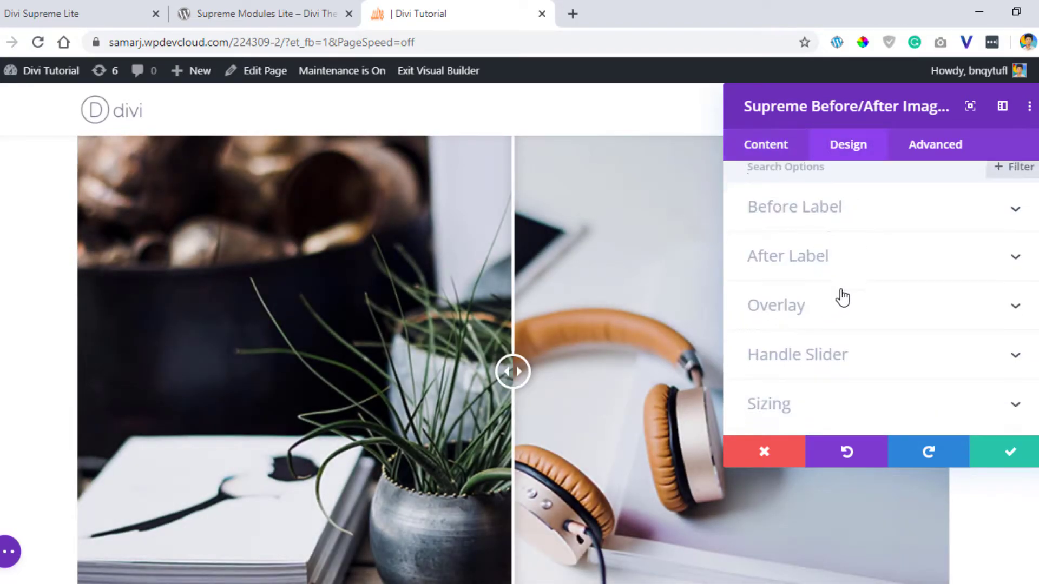
{"action": "left_click", "coordinate": [806, 340]}
{"action": "left_click_drag", "start_coordinate": [917, 244], "coordinate": [849, 251]}
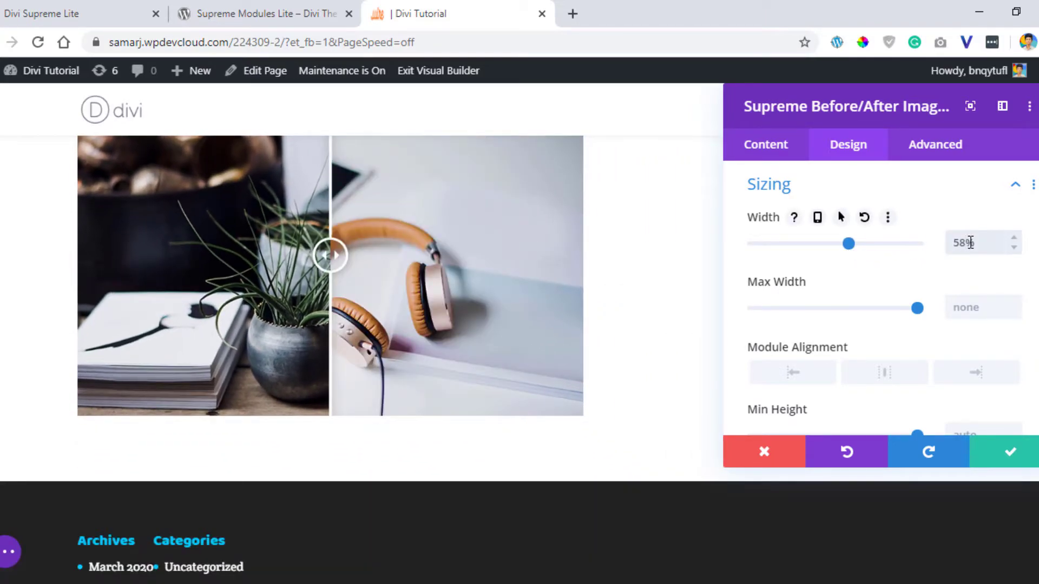
{"action": "key", "text": "Down"}
{"action": "key", "text": "Down"}
{"action": "key", "text": "Down"}
{"action": "key", "text": "Down"}
{"action": "key", "text": "Down"}
{"action": "key", "text": "Down"}
{"action": "key", "text": "Down"}
{"action": "key", "text": "Down"}
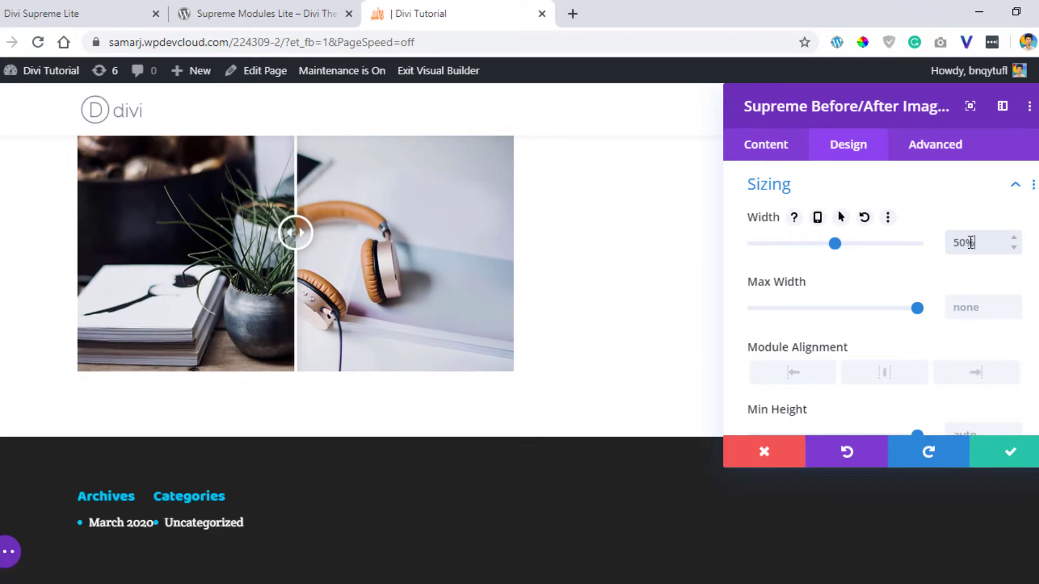
Step: Centre the module alignment, dock the settings panel, and save the module settings
{"action": "left_click", "coordinate": [887, 372]}
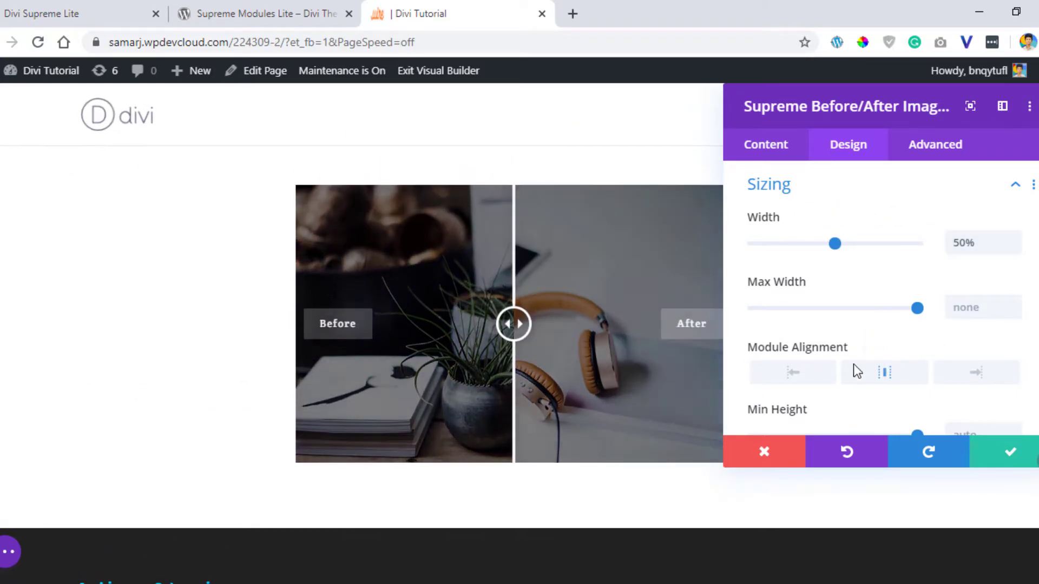
{"action": "left_click_drag", "start_coordinate": [752, 110], "coordinate": [4, 212]}
{"action": "left_click", "coordinate": [256, 572]}
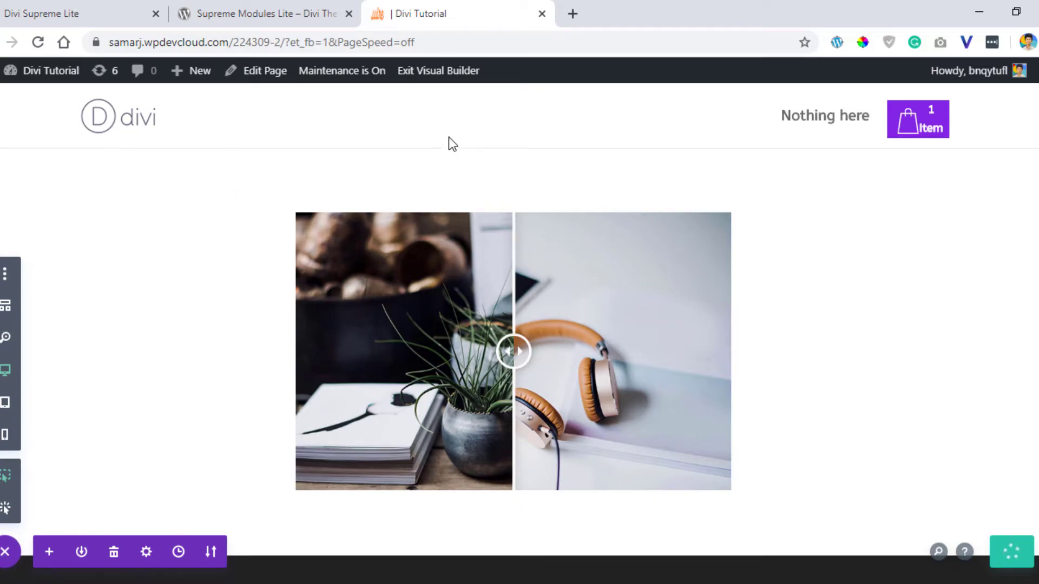
Step: Open the live page in a new tab, test the slider divider, then return to the builder
{"action": "middle_click", "coordinate": [446, 84]}
{"action": "left_click", "coordinate": [653, 11]}
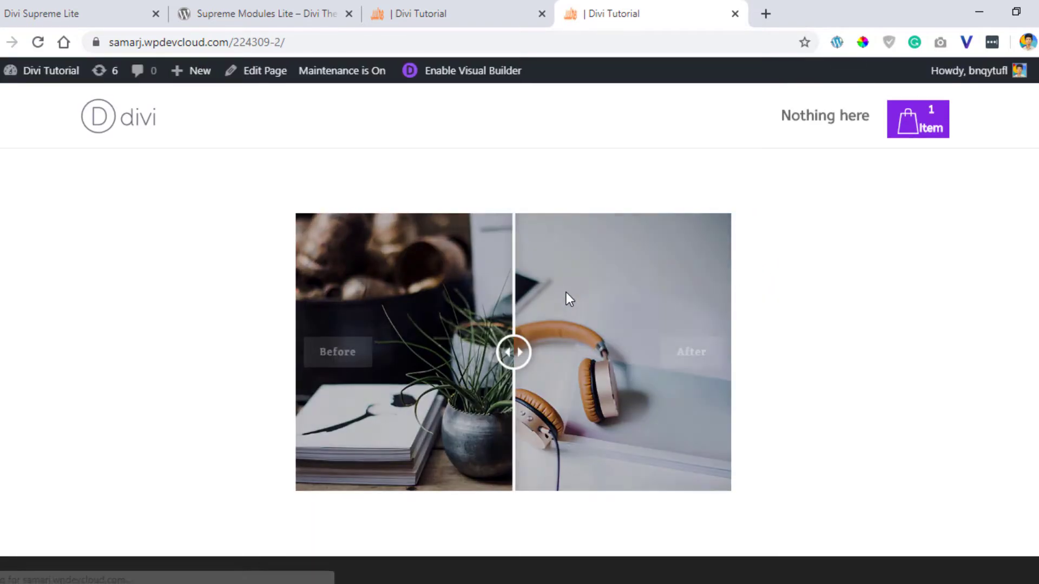
{"action": "left_click_drag", "start_coordinate": [514, 353], "coordinate": [609, 352]}
{"action": "left_click", "coordinate": [412, 12]}
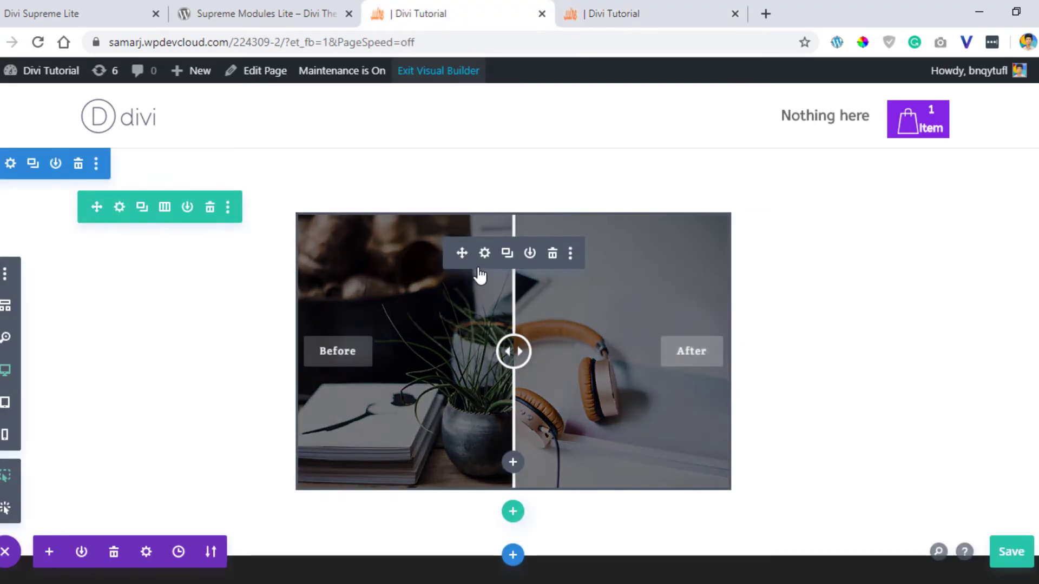
Step: Reopen the slider settings as a floating panel and leave Before Label Text unchanged after a test edit
{"action": "left_click", "coordinate": [483, 255]}
{"action": "left_click_drag", "start_coordinate": [46, 73], "coordinate": [772, 132]}
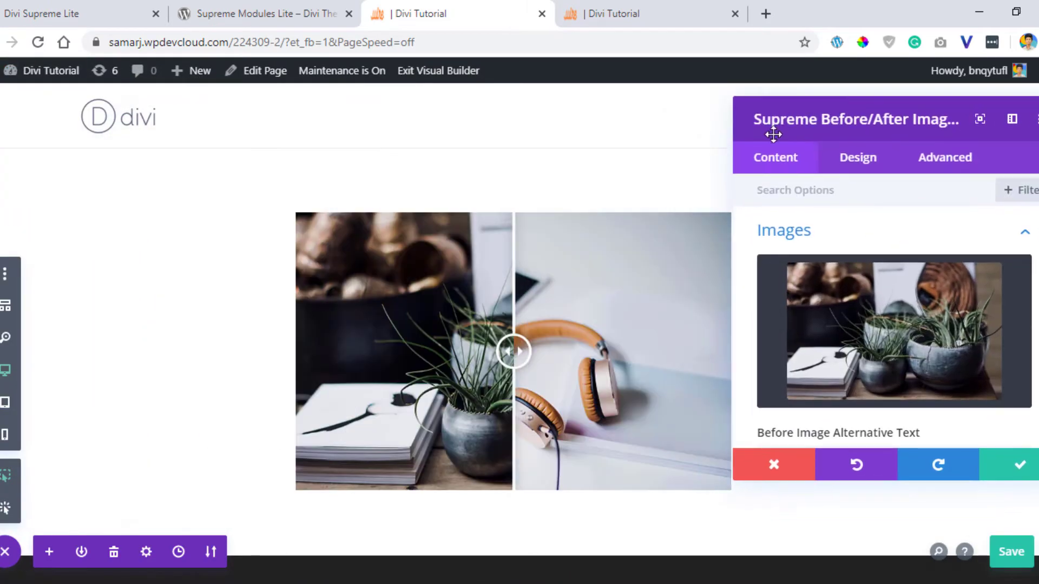
{"action": "scroll", "coordinate": [900, 262], "scroll_direction": "down", "scroll_amount": 8}
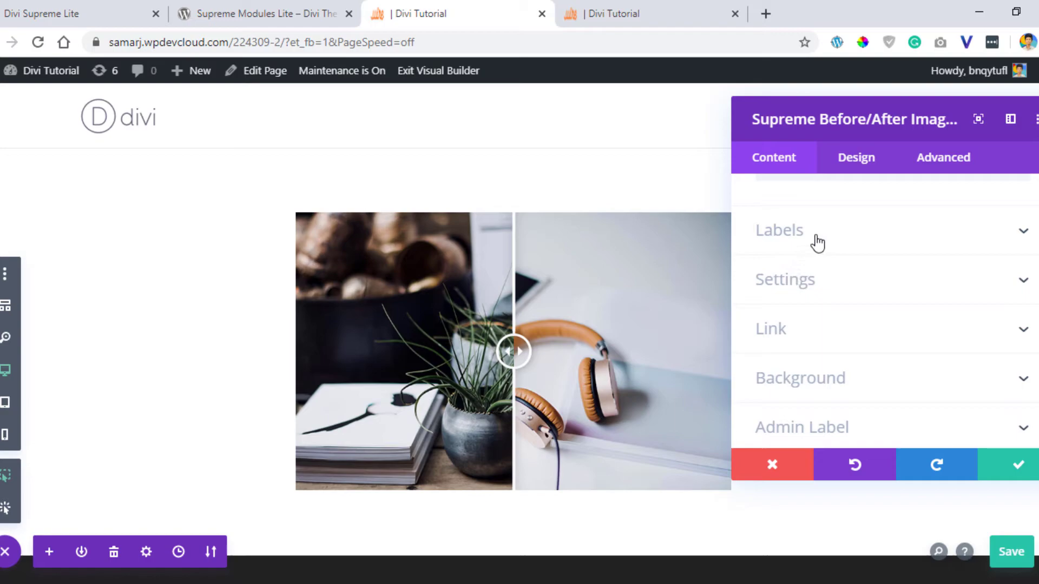
{"action": "left_click", "coordinate": [817, 237]}
{"action": "left_click", "coordinate": [820, 261]}
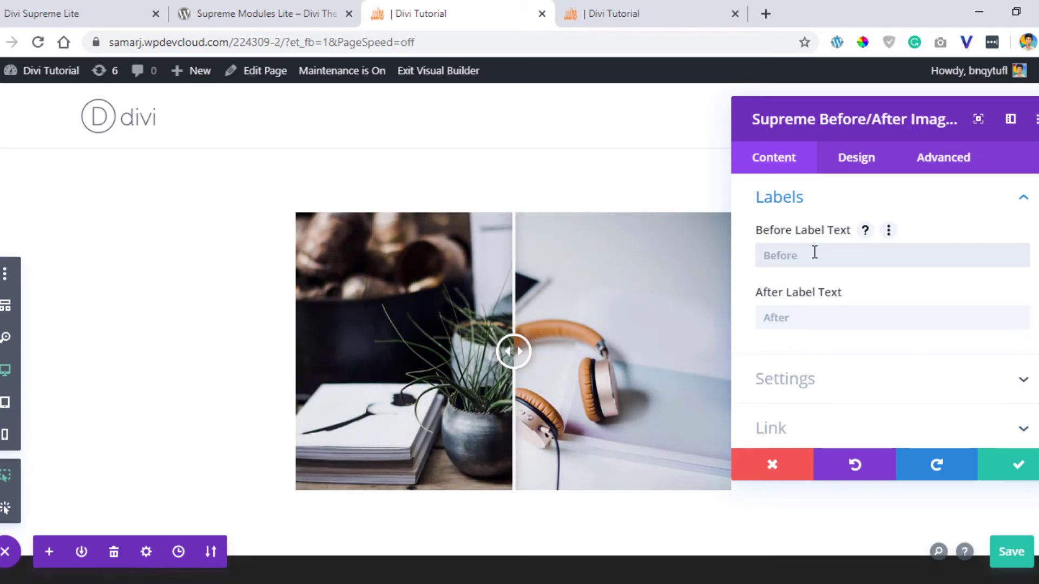
{"action": "type", "text": "b"}
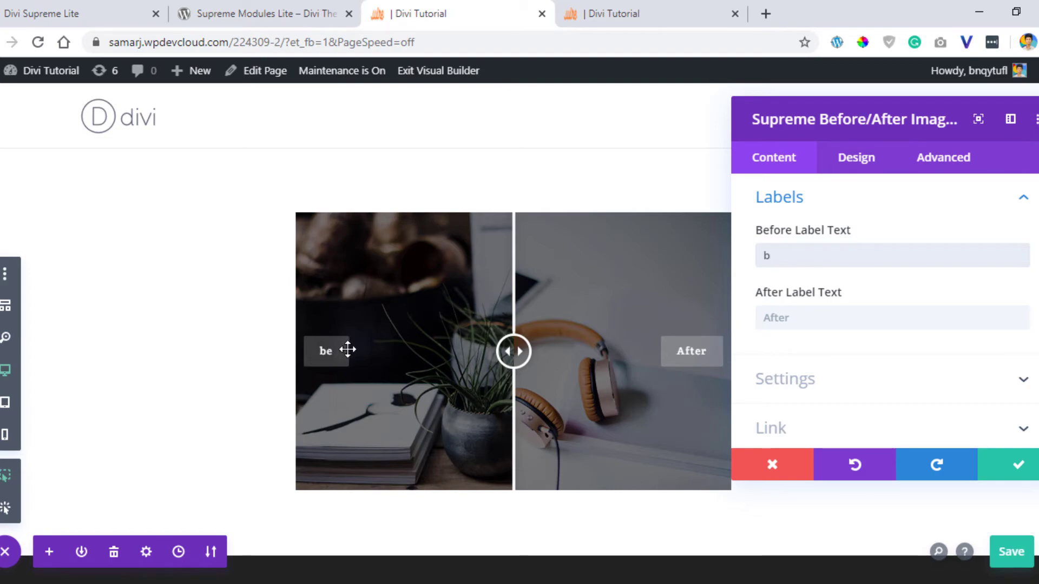
{"action": "key", "text": "BackSpace"}
Step: Set Default Offset Percentage to 0.2 and keep Horizontal orientation after trying Vertical
{"action": "scroll", "coordinate": [862, 336], "scroll_direction": "down", "scroll_amount": 2}
{"action": "left_click", "coordinate": [828, 301]}
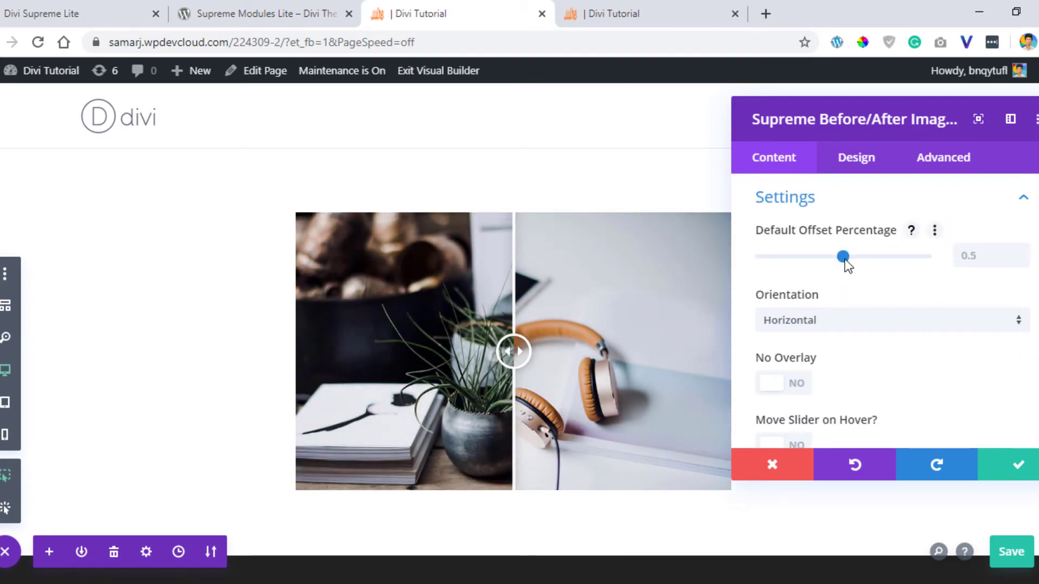
{"action": "left_click_drag", "start_coordinate": [844, 265], "coordinate": [795, 256]}
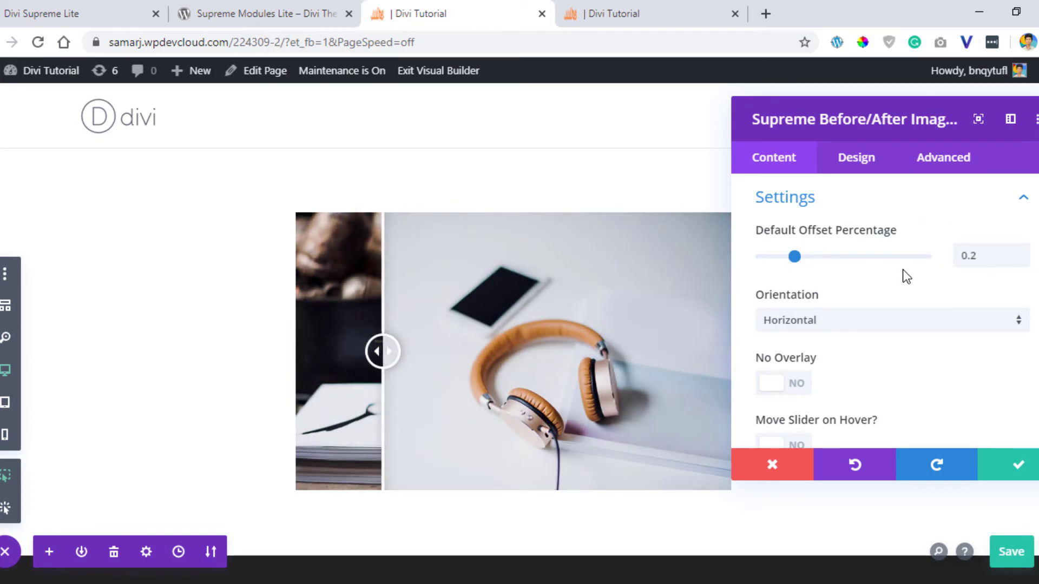
{"action": "scroll", "coordinate": [844, 271], "scroll_direction": "down", "scroll_amount": 2}
{"action": "left_click", "coordinate": [797, 246]}
{"action": "left_click", "coordinate": [802, 281]}
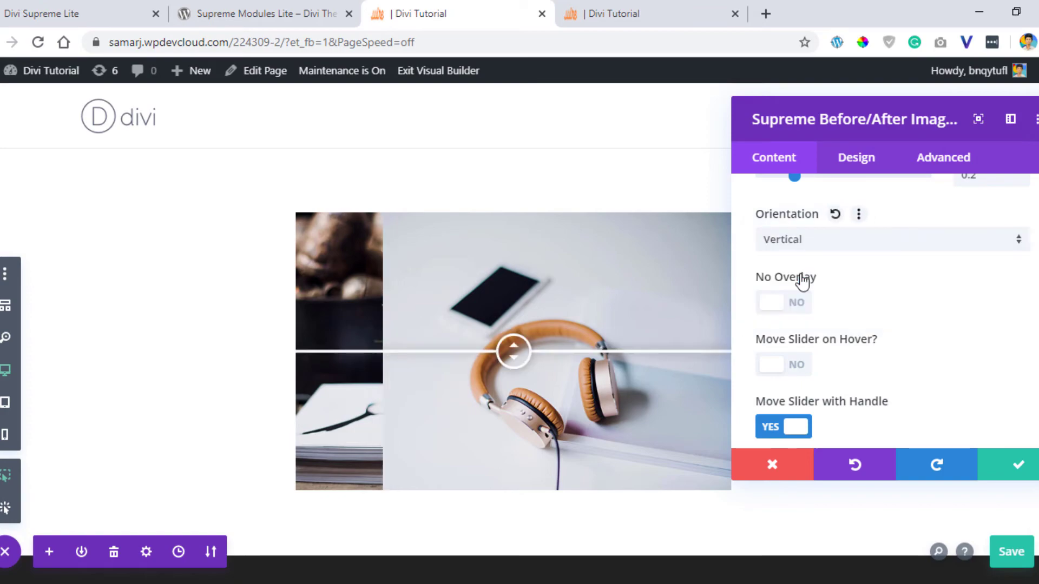
{"action": "left_click", "coordinate": [801, 242]}
{"action": "left_click", "coordinate": [808, 256]}
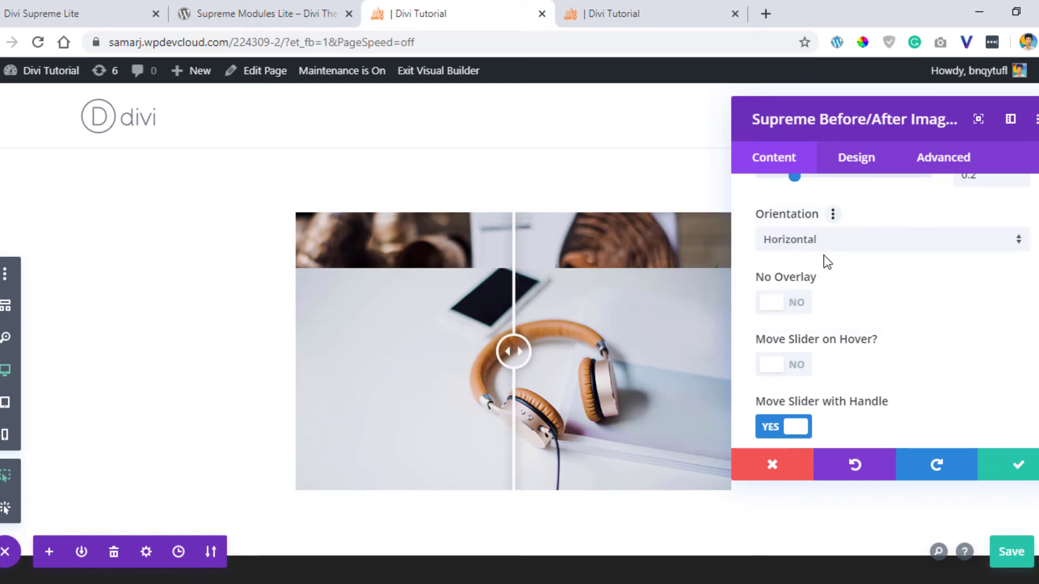
Step: Turn on No Overlay to remove the darkened overlay
{"action": "scroll", "coordinate": [825, 262], "scroll_direction": "down", "scroll_amount": 2}
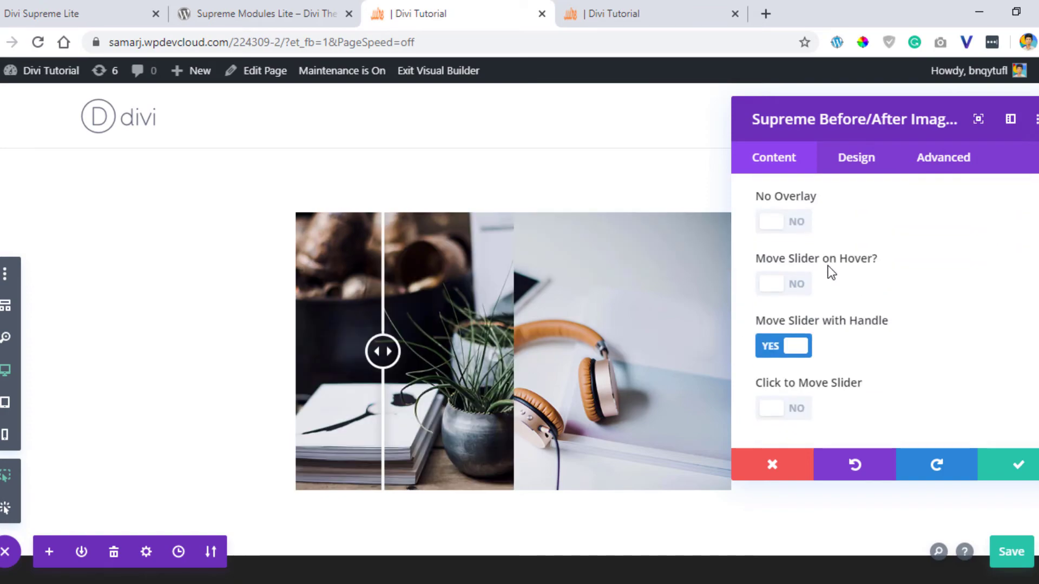
{"action": "left_click", "coordinate": [798, 236]}
{"action": "left_click", "coordinate": [790, 230]}
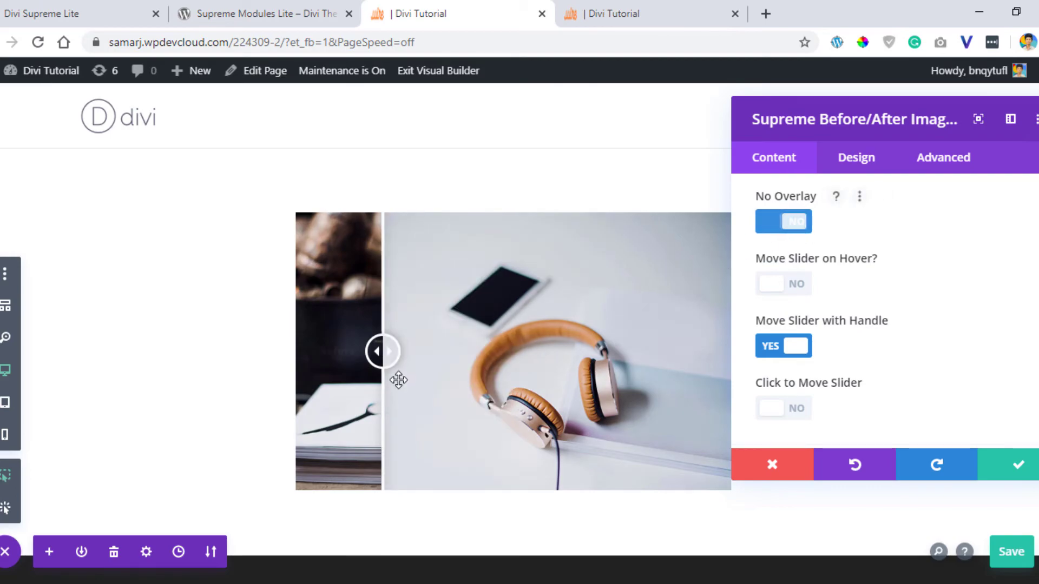
{"action": "left_click", "coordinate": [793, 222]}
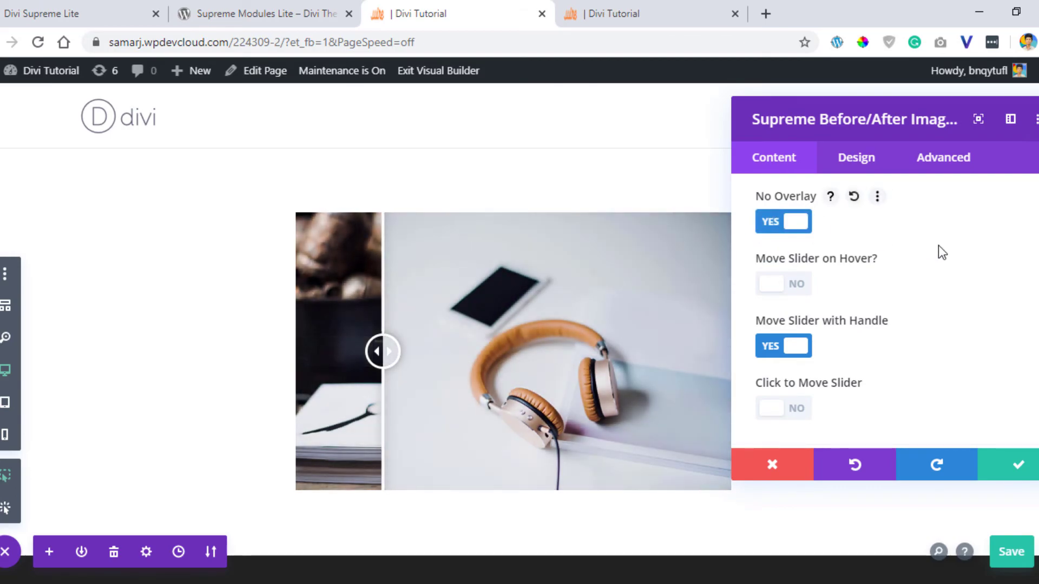
{"action": "scroll", "coordinate": [830, 276], "scroll_direction": "down", "scroll_amount": 3}
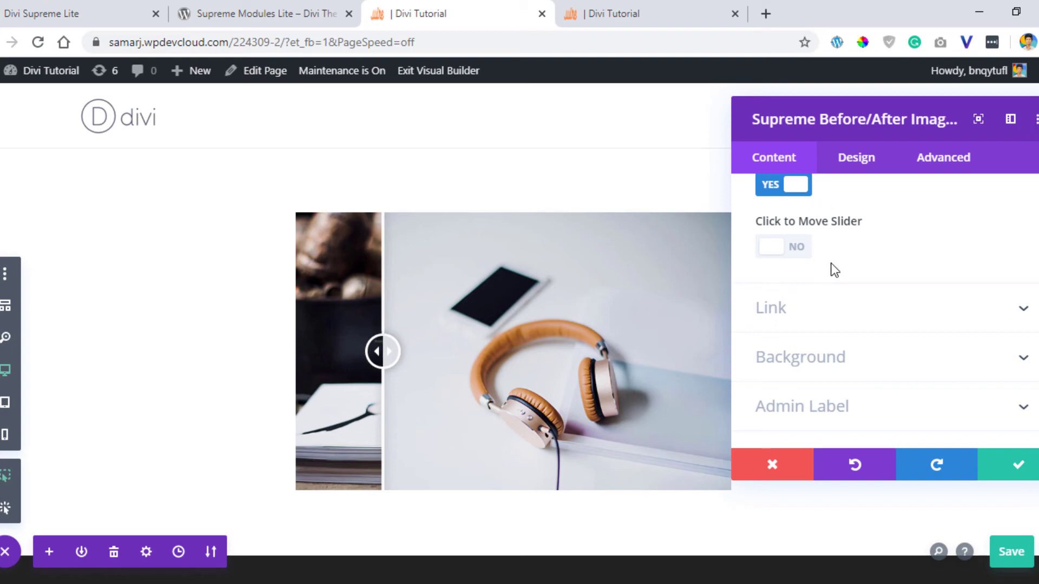
{"action": "scroll", "coordinate": [835, 270], "scroll_direction": "up", "scroll_amount": 3}
{"action": "left_click", "coordinate": [860, 160]}
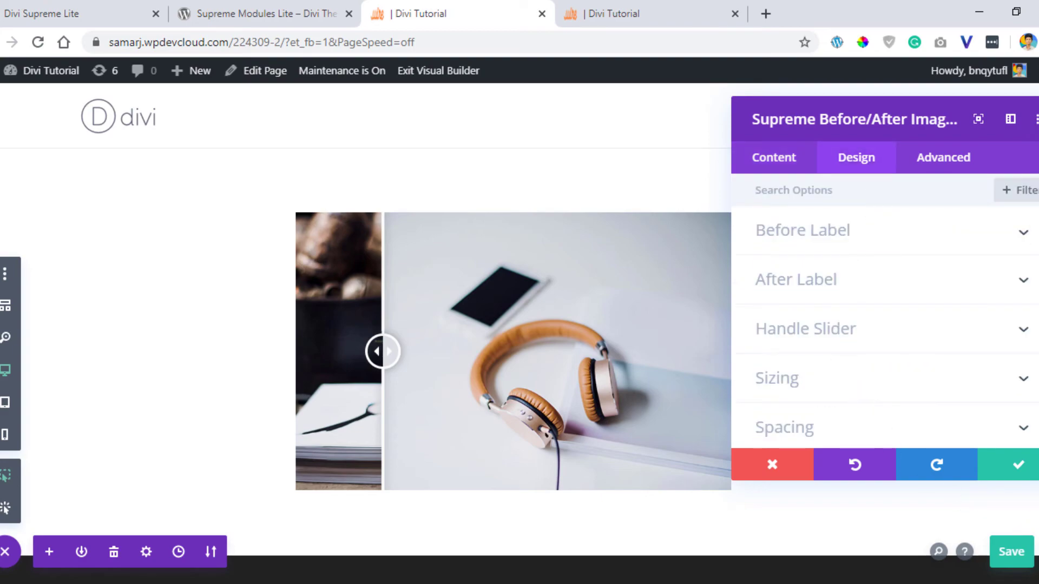
Step: Save the page with the customised before/after slider
{"action": "left_click", "coordinate": [1022, 560]}
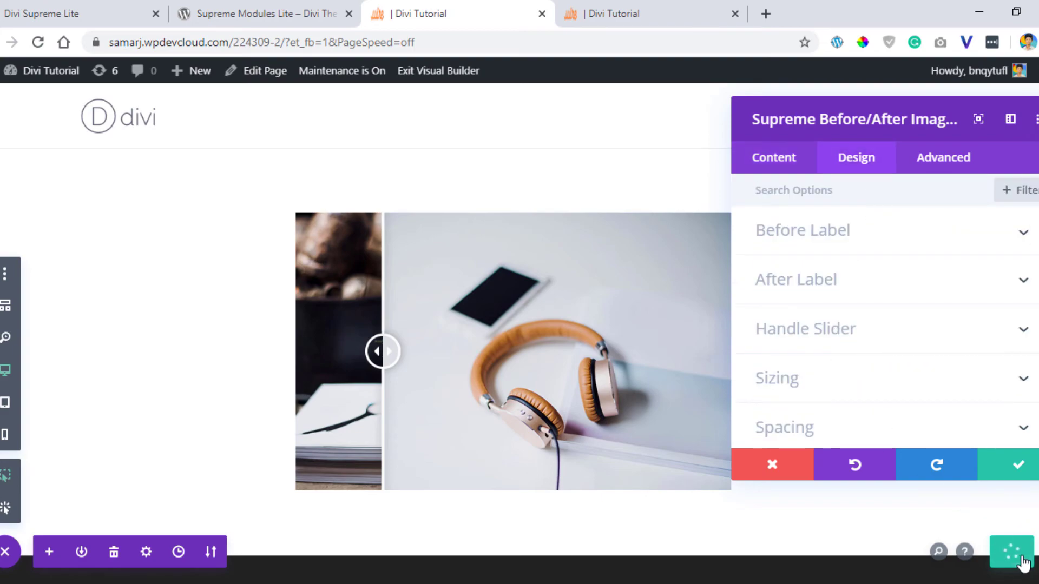